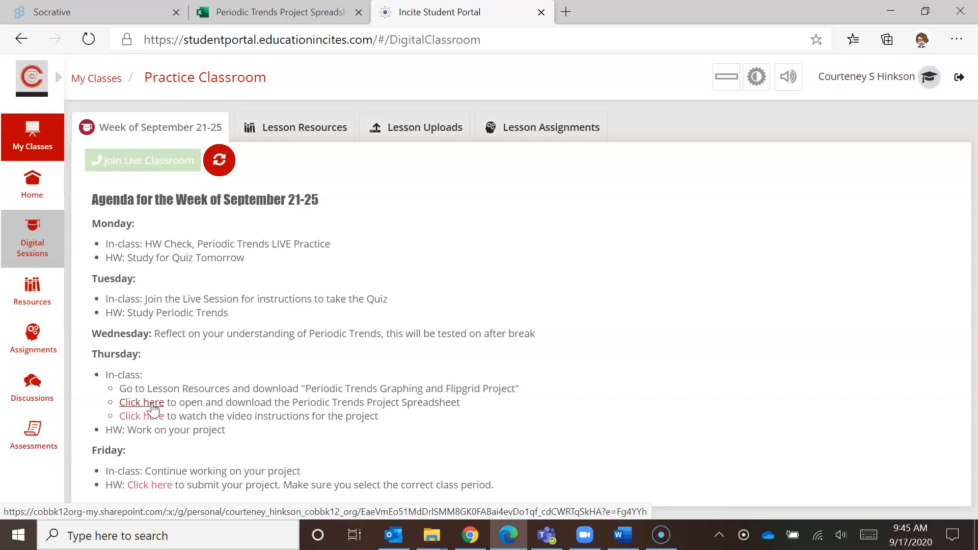
Open the Periodic Trends Project Spreadsheet from Thursday's agenda and download a copy of it to the computer.
left_click(152, 404)
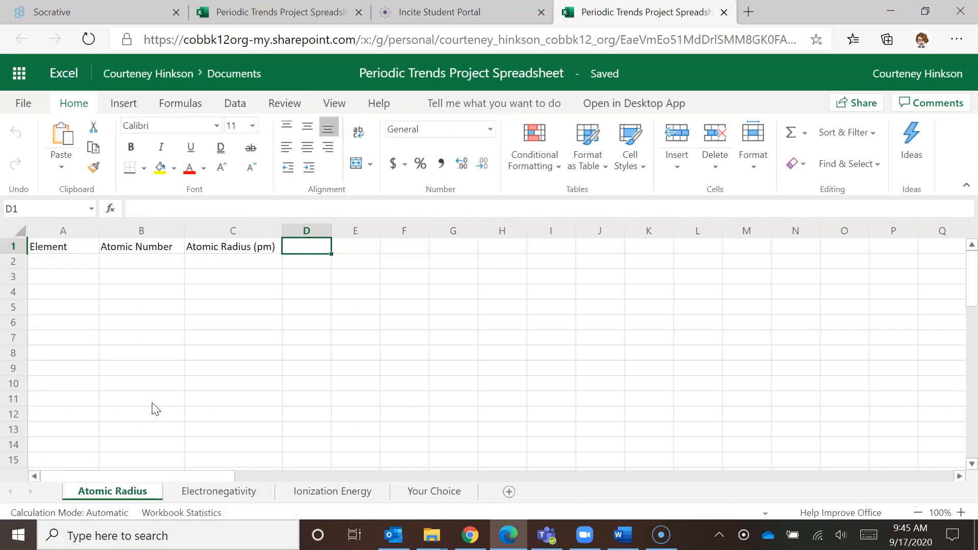
left_click(15, 102)
left_click(56, 246)
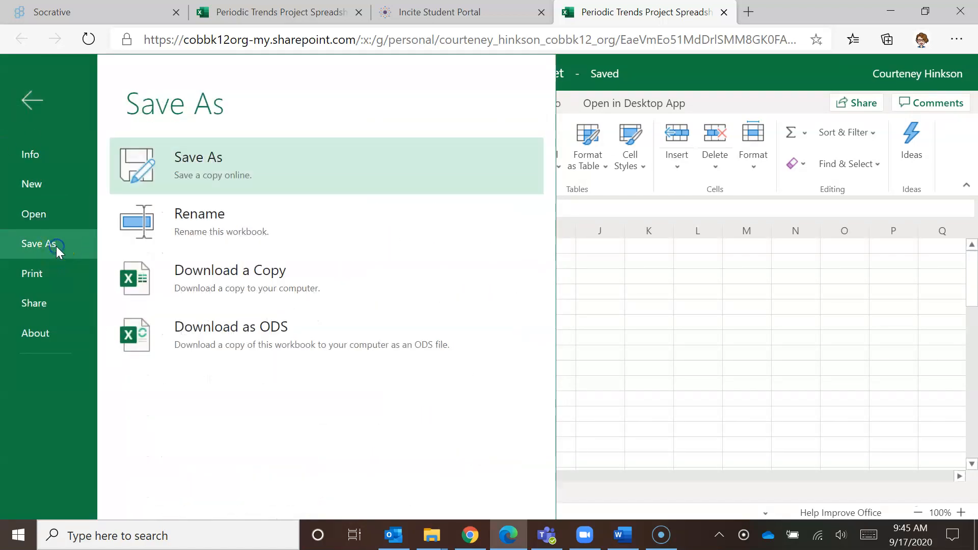
left_click(280, 155)
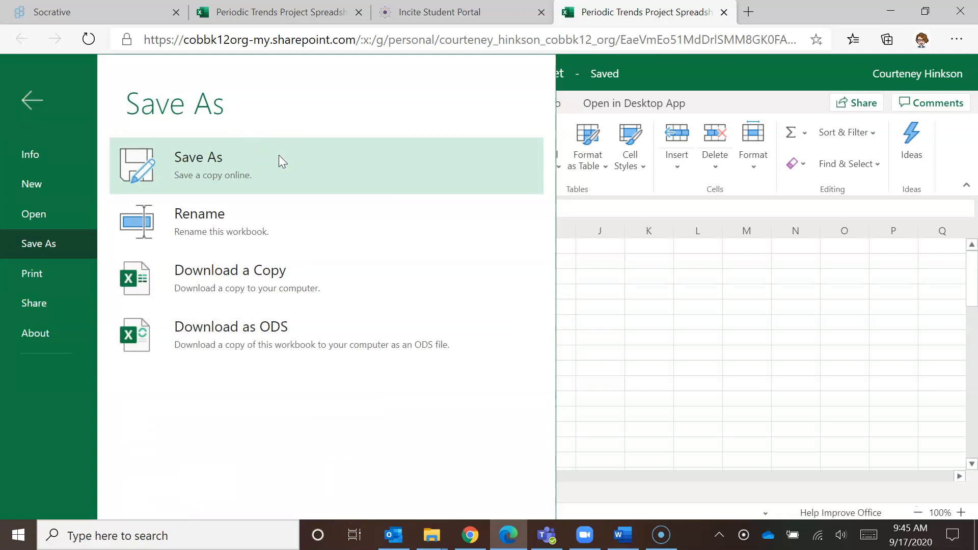
left_click(268, 272)
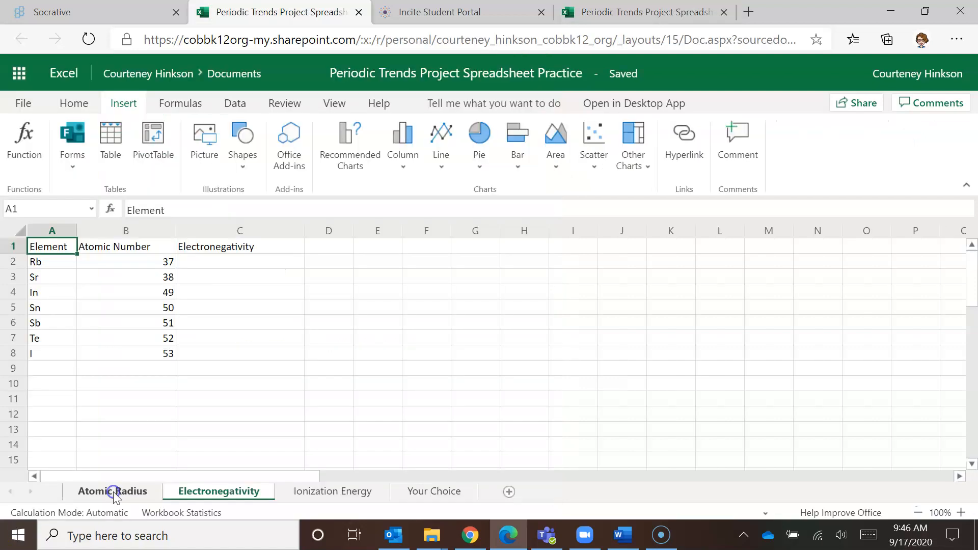
Look through the Atomic Radius, Electronegativity, Ionization Energy and Your Choice sheets of the practice workbook to review their columns.
left_click(114, 491)
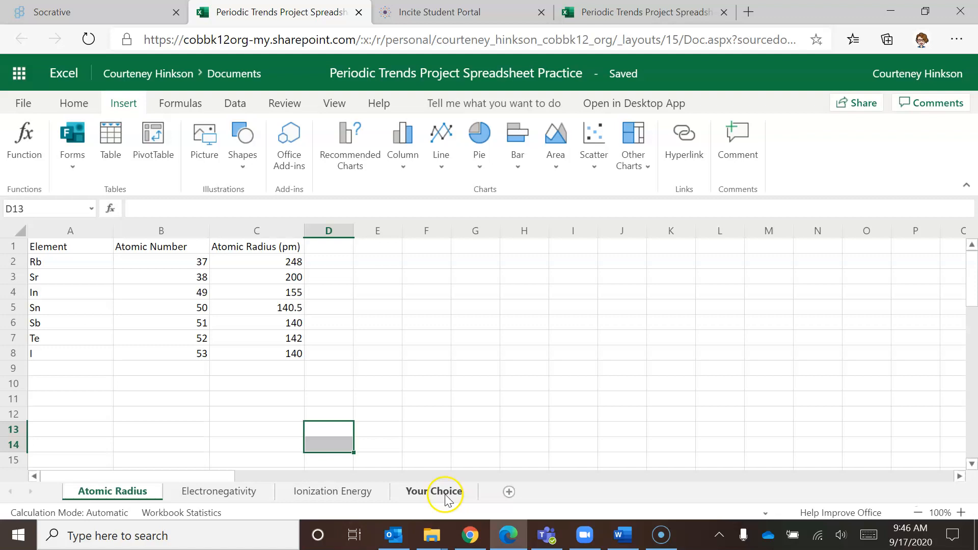
left_click(208, 494)
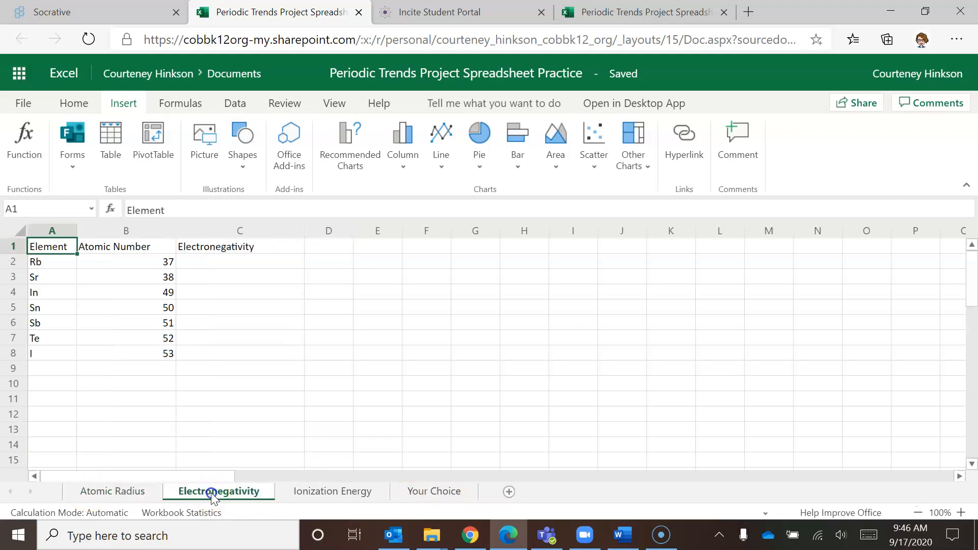
left_click(325, 493)
left_click(430, 493)
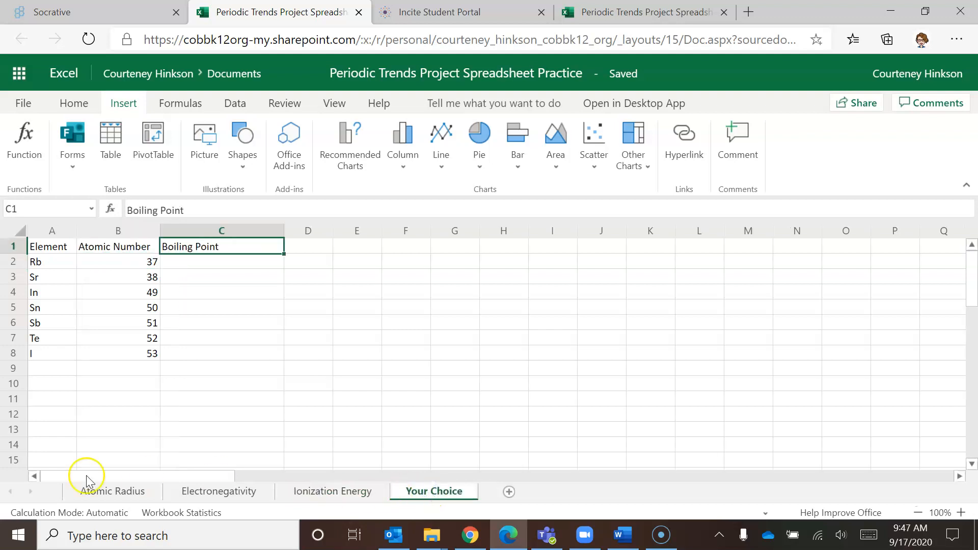
left_click(94, 494)
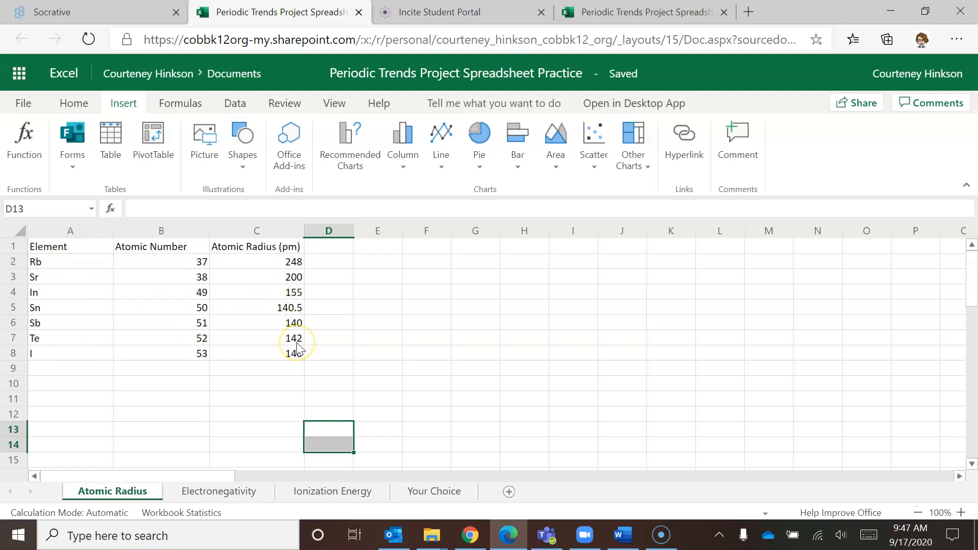
left_click(227, 487)
left_click(324, 491)
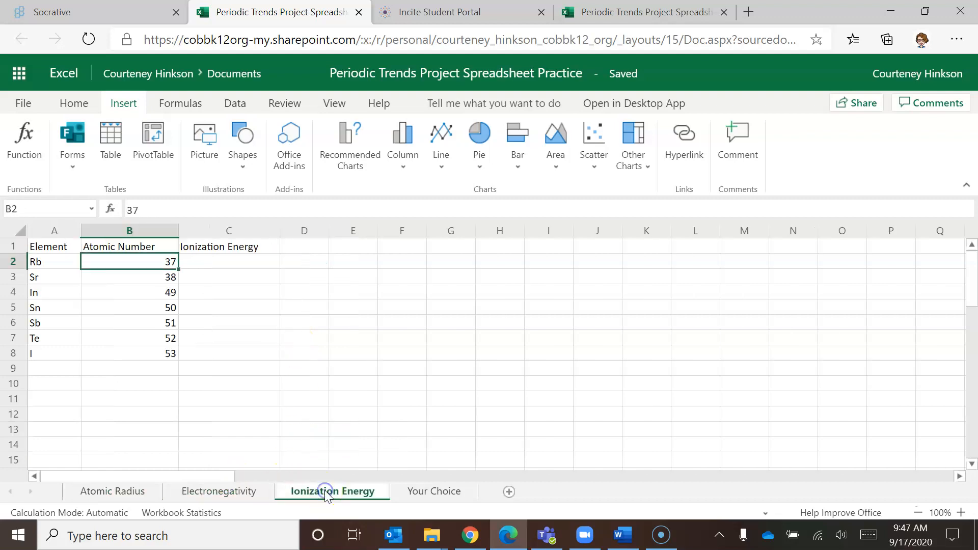
Add the unit to the header in C1 of the Your Choice sheet so it reads "Boiling Point (C)".
left_click(461, 492)
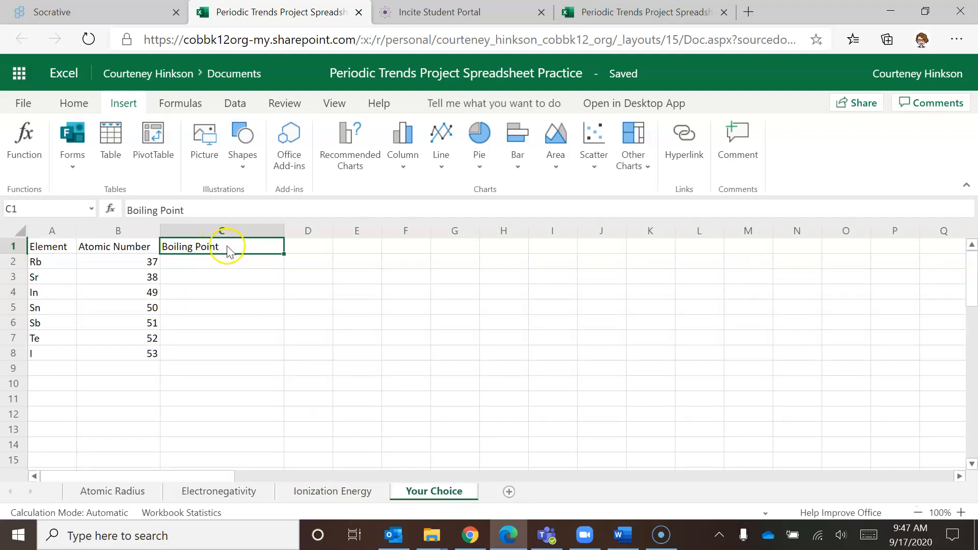
left_click(199, 206)
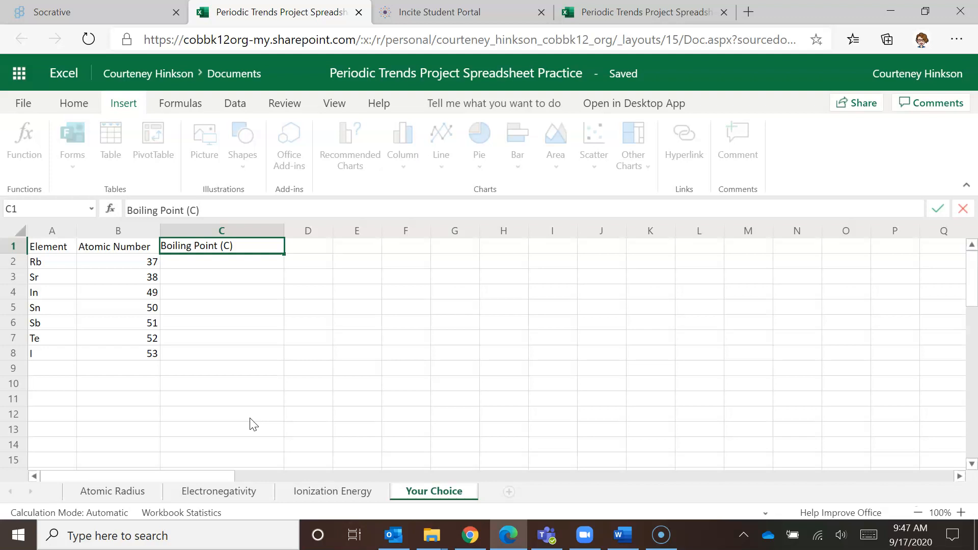
On the Atomic Radius sheet, insert the recommended column chart of atomic radius by atomic number from B1:C8.
left_click(126, 489)
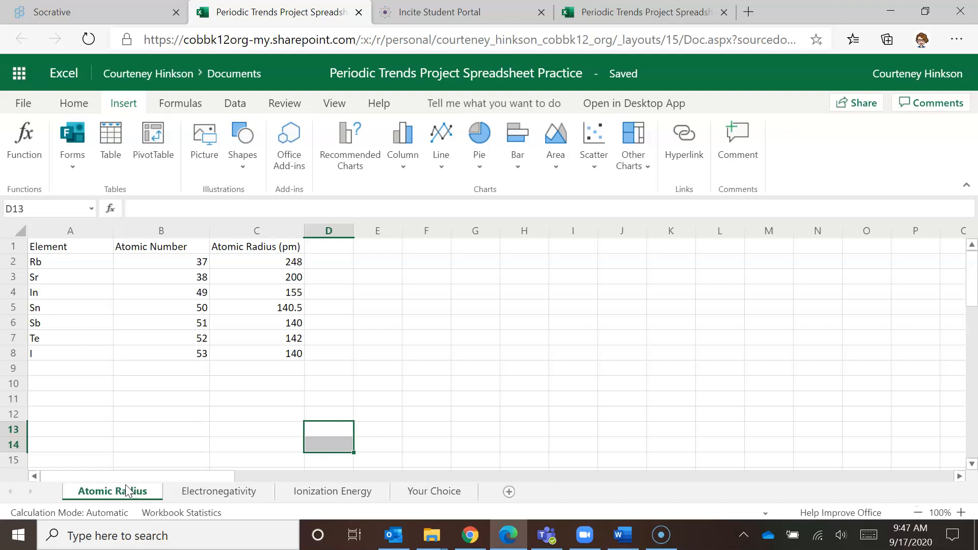
left_click(135, 249)
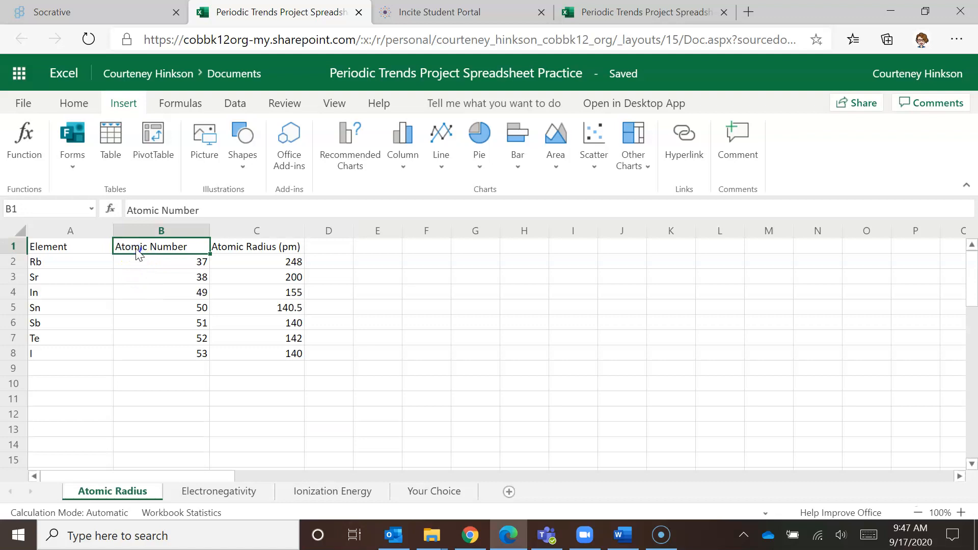
left_click_drag(136, 253, 248, 352)
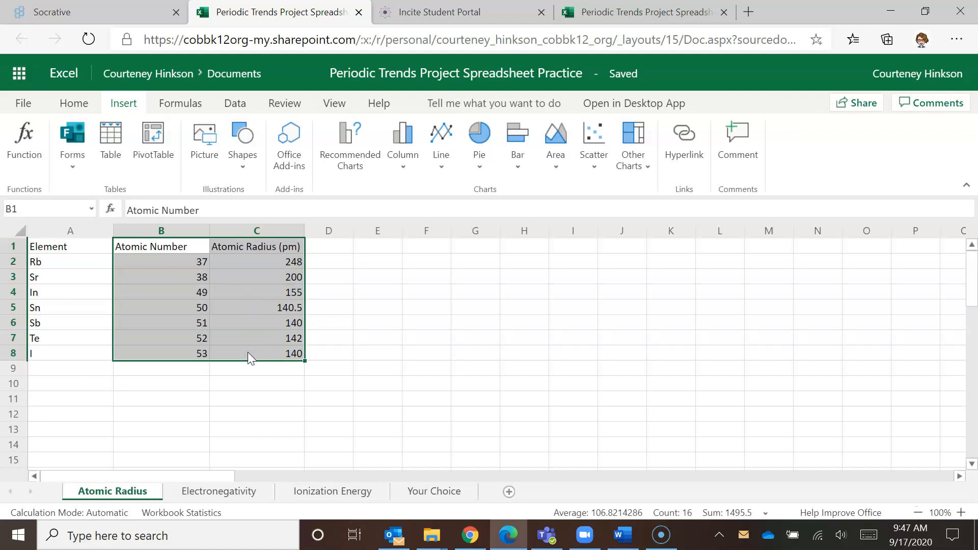
left_click(358, 136)
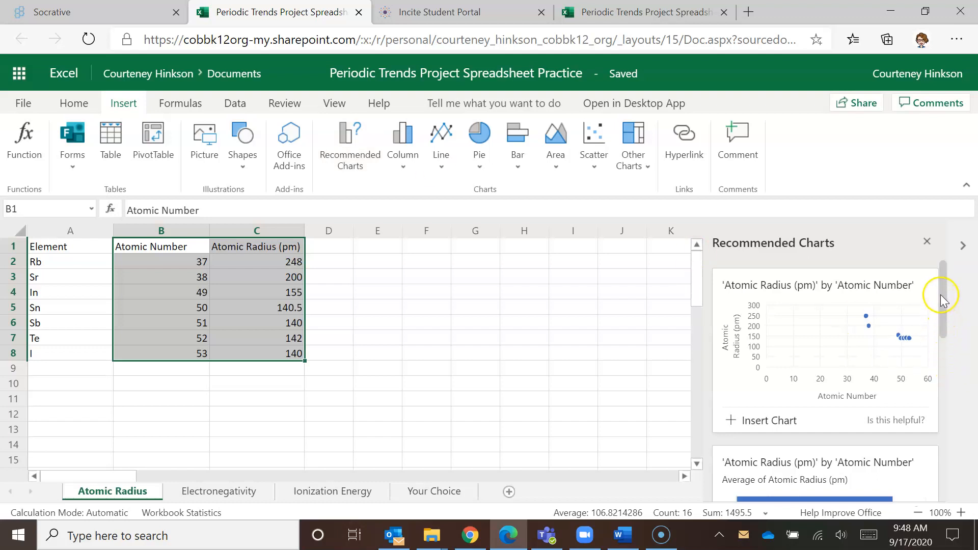
left_click_drag(945, 281, 946, 439)
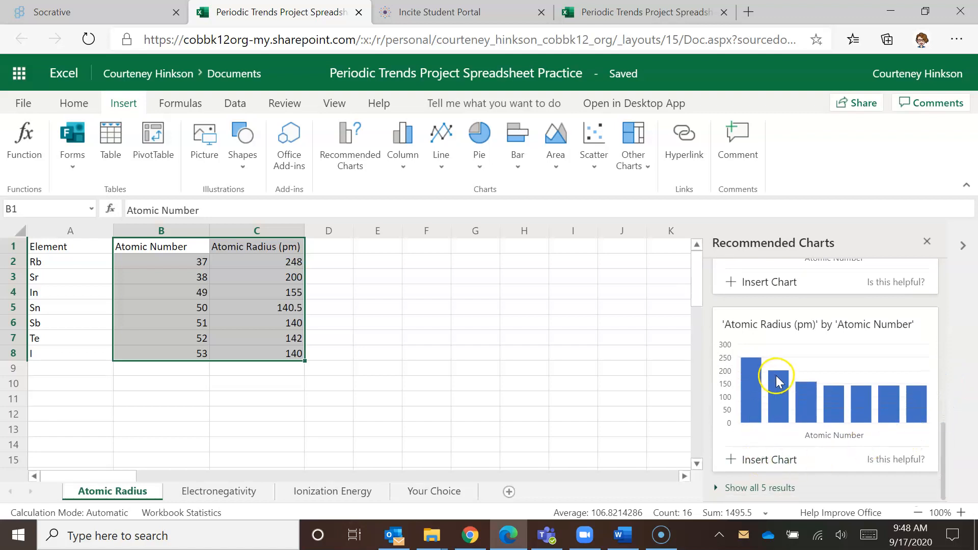
left_click(761, 461)
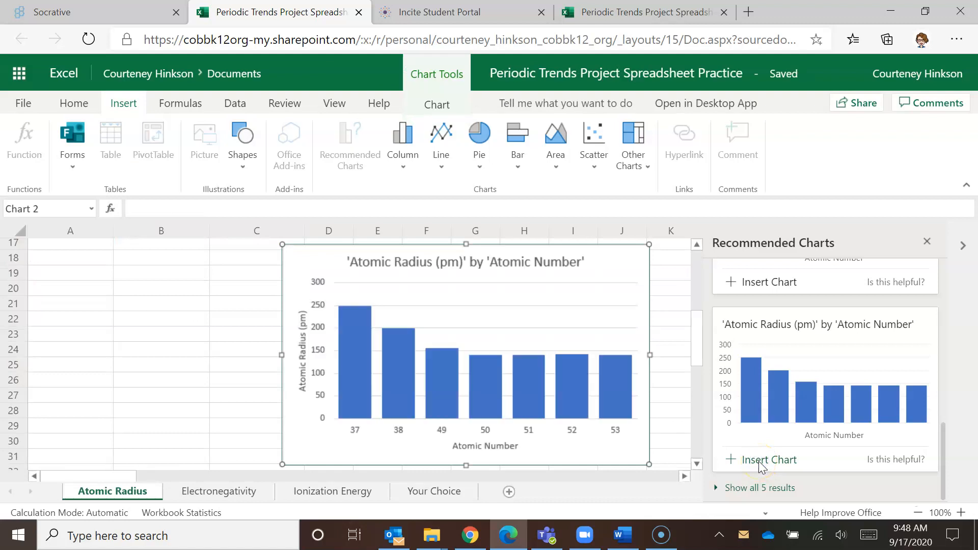
left_click(933, 242)
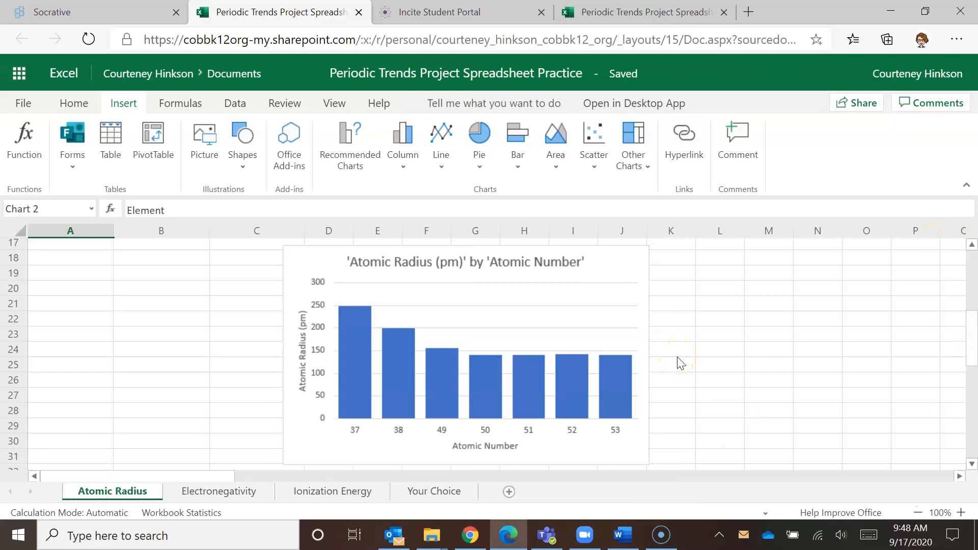
Move the Atomic Radius chart so it starts in column D and enlarge it to reach column L.
left_click_drag(516, 327, 568, 316)
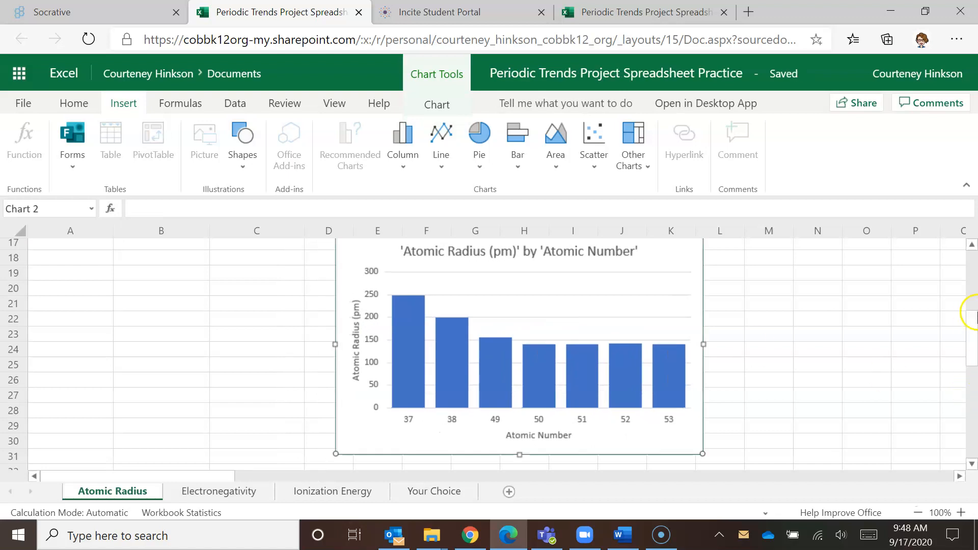
scroll(969, 318, "up", 1)
left_click_drag(702, 275, 767, 246)
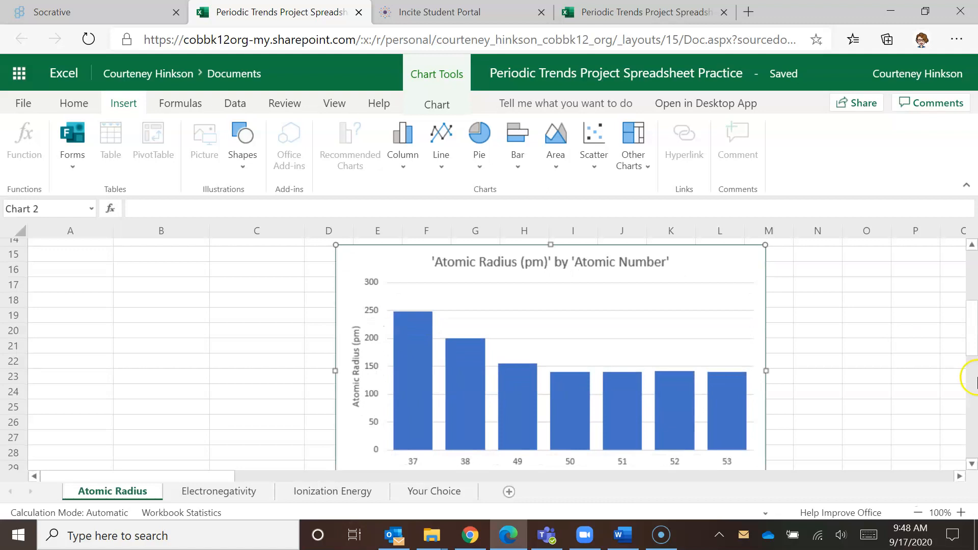
scroll(969, 334, "down", 1)
left_click_drag(973, 336, 973, 338)
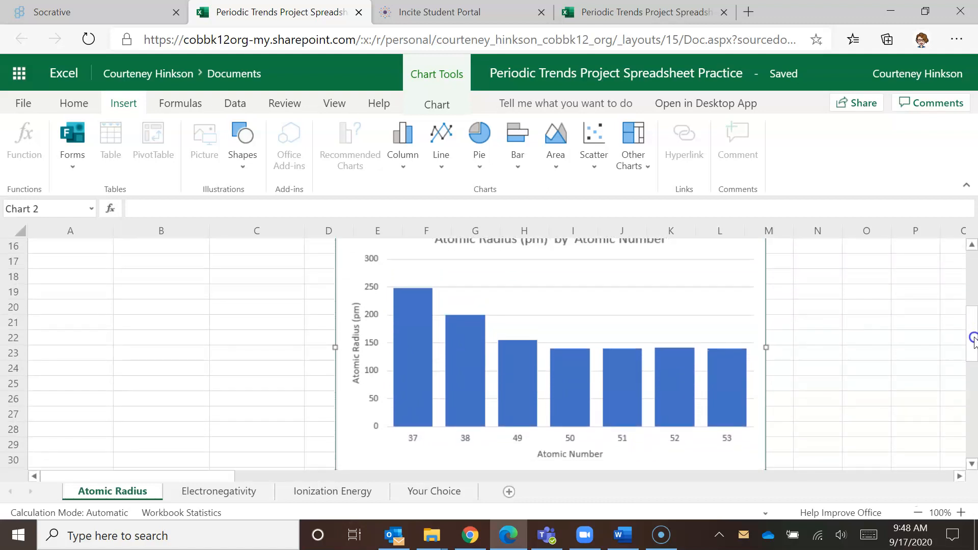
View the Atomic Radius chart's format options, then close them.
right_click(413, 376)
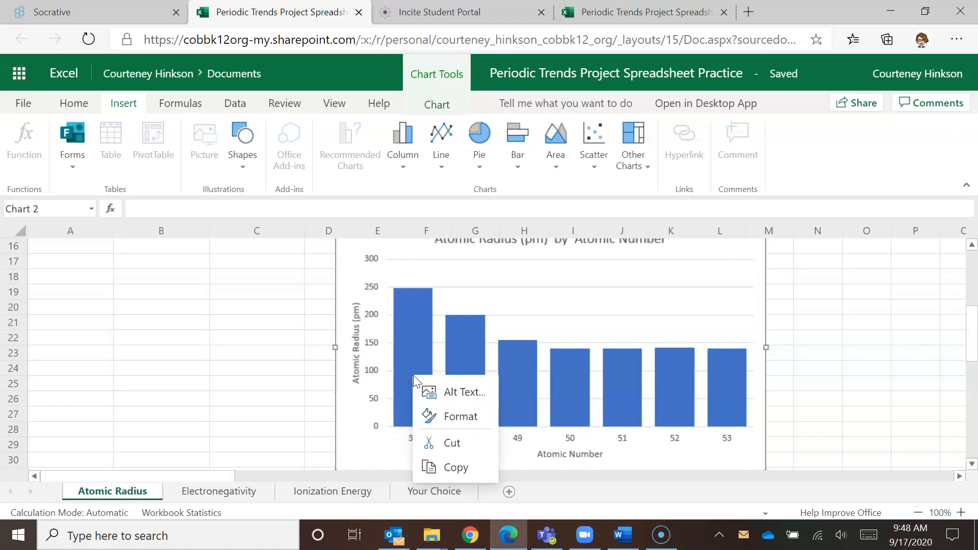
left_click(461, 415)
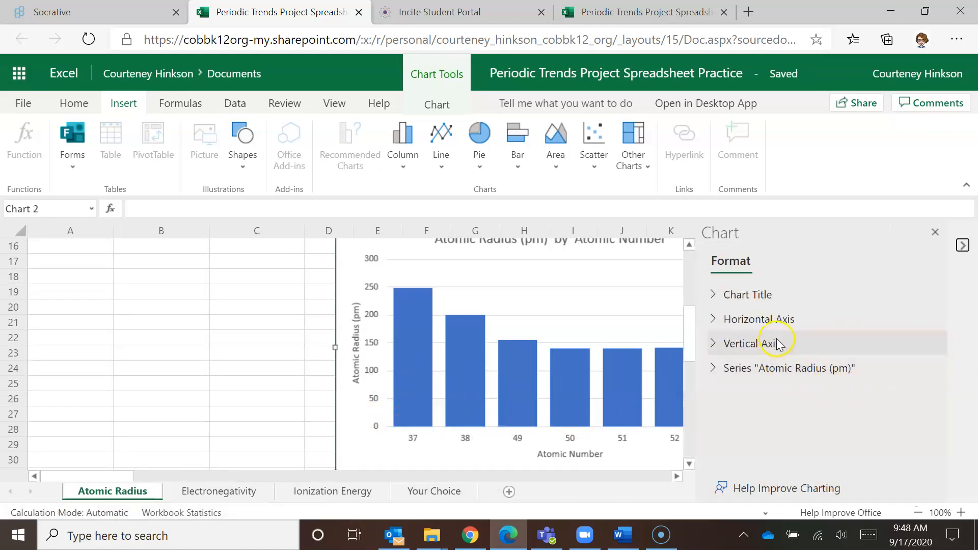
left_click(936, 235)
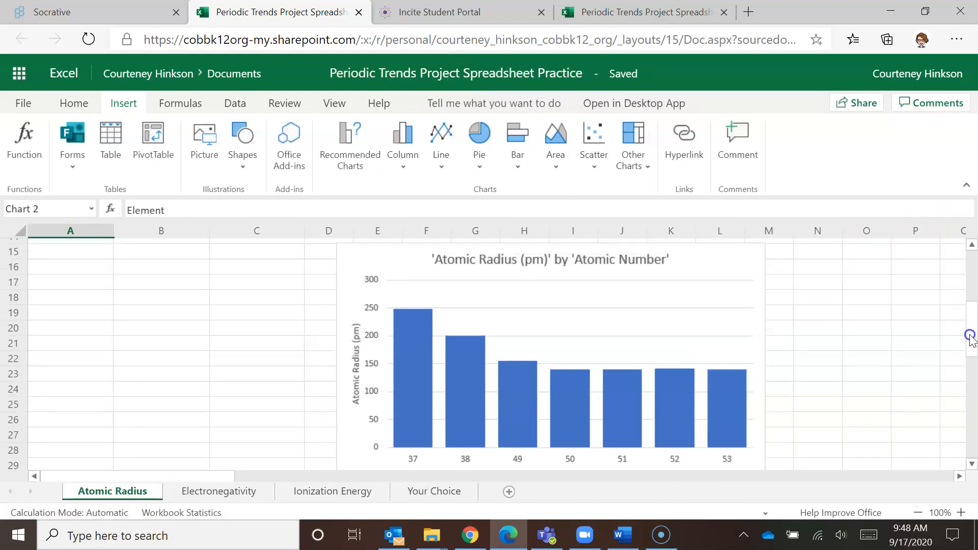
Shrink the Atomic Radius chart to end in column K and move it up to start at row 8.
left_click_drag(755, 253, 694, 315)
left_click(544, 396)
left_click_drag(544, 396, 550, 328)
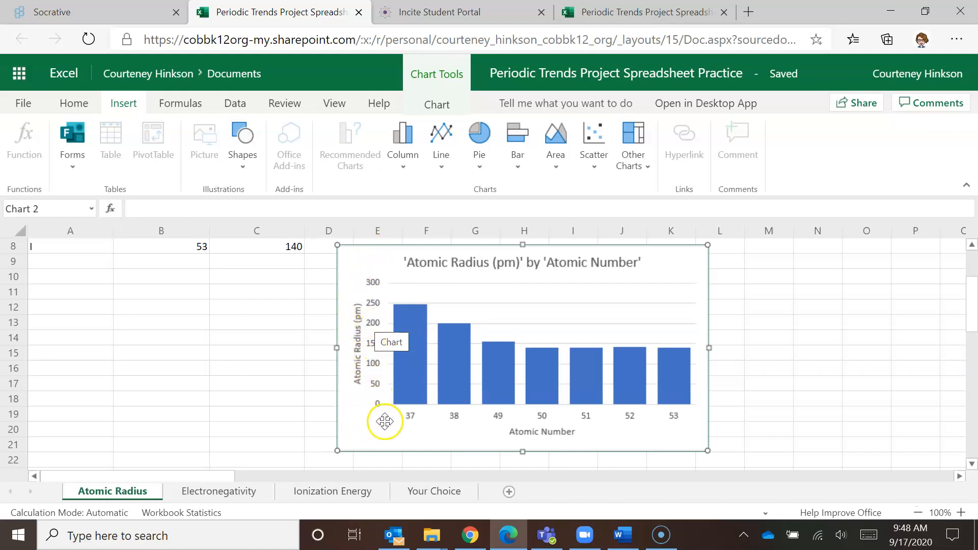
Examine the Horizontal Axis options in the chart's format settings, then close them.
right_click(655, 304)
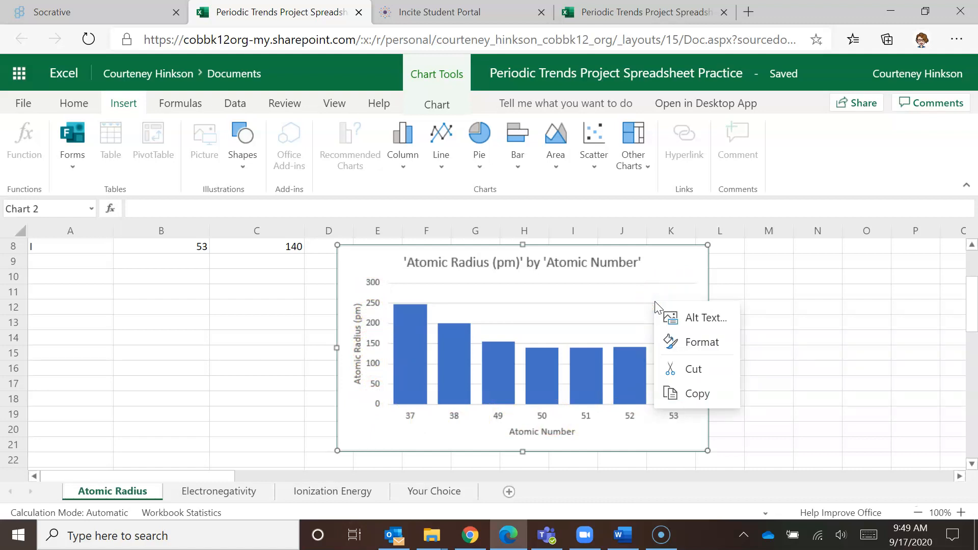
left_click(698, 342)
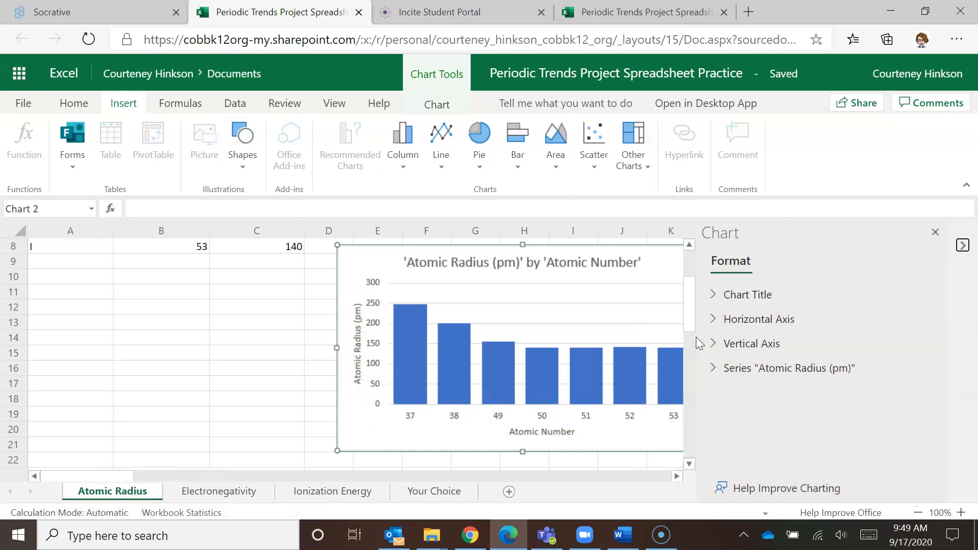
left_click(714, 320)
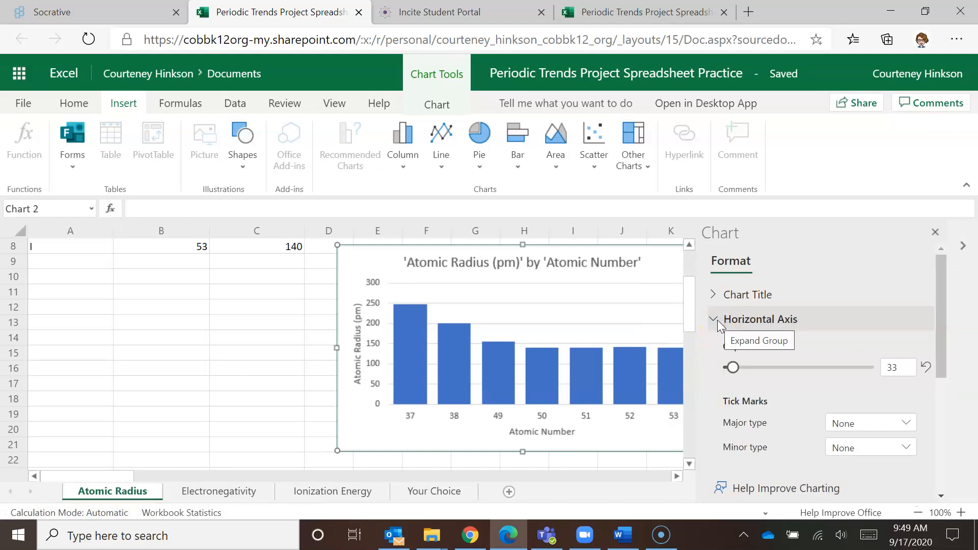
left_click_drag(941, 295, 945, 264)
left_click(934, 232)
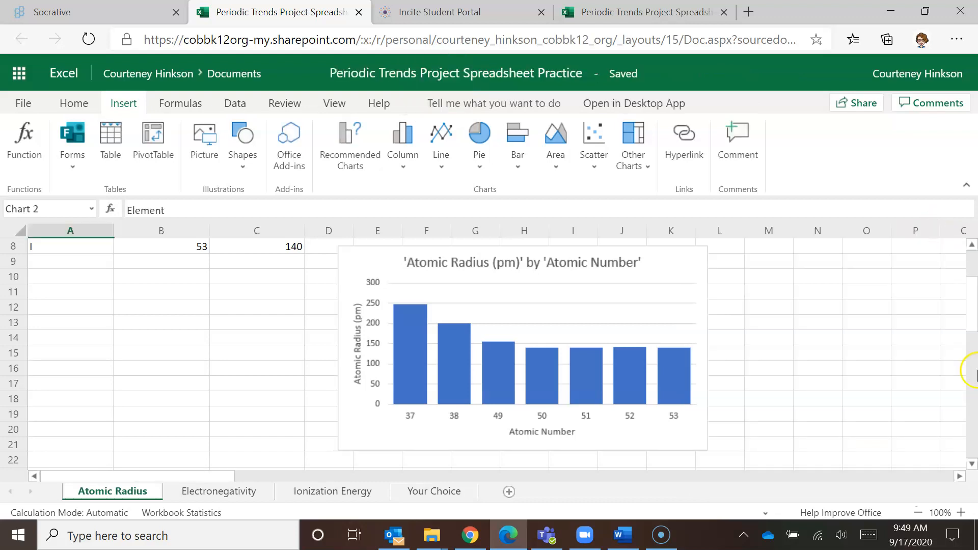
left_click_drag(973, 313, 973, 314)
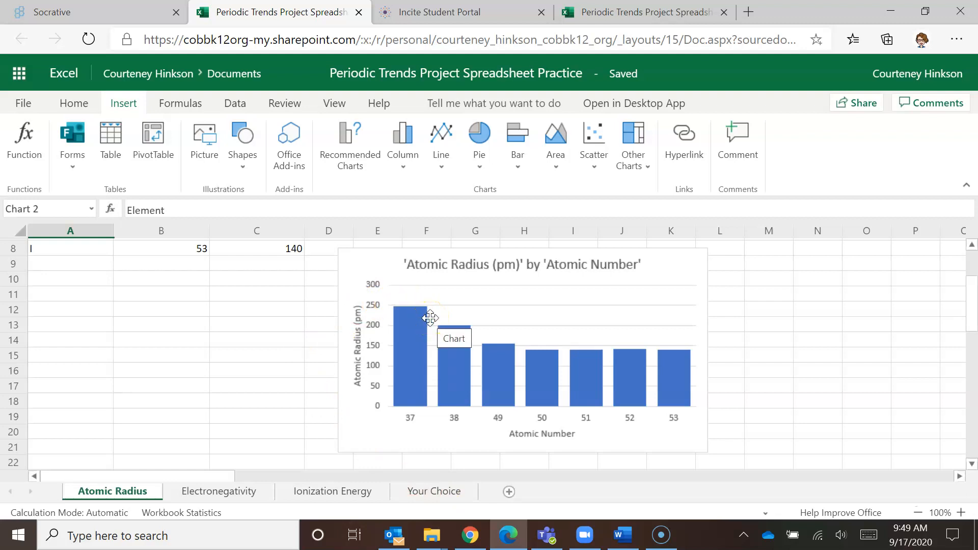
left_click(446, 323)
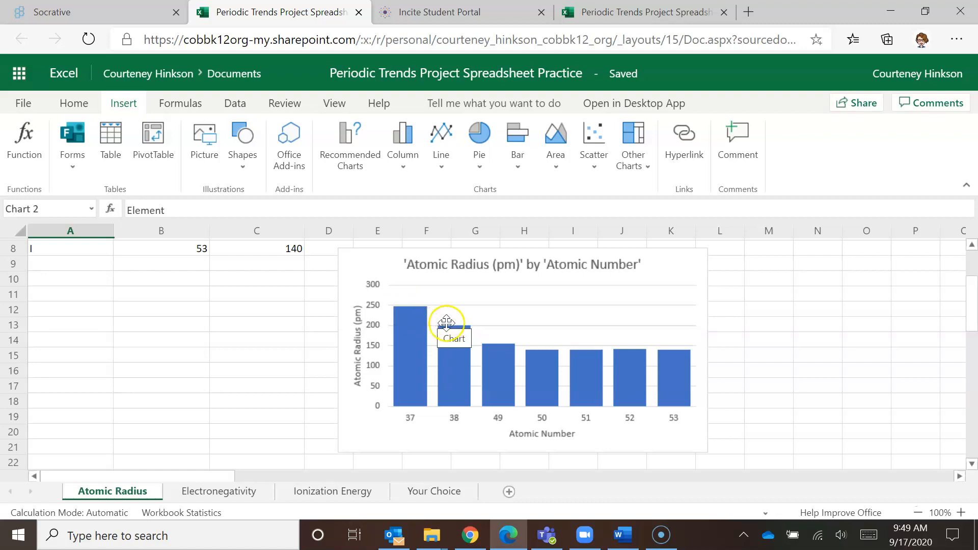